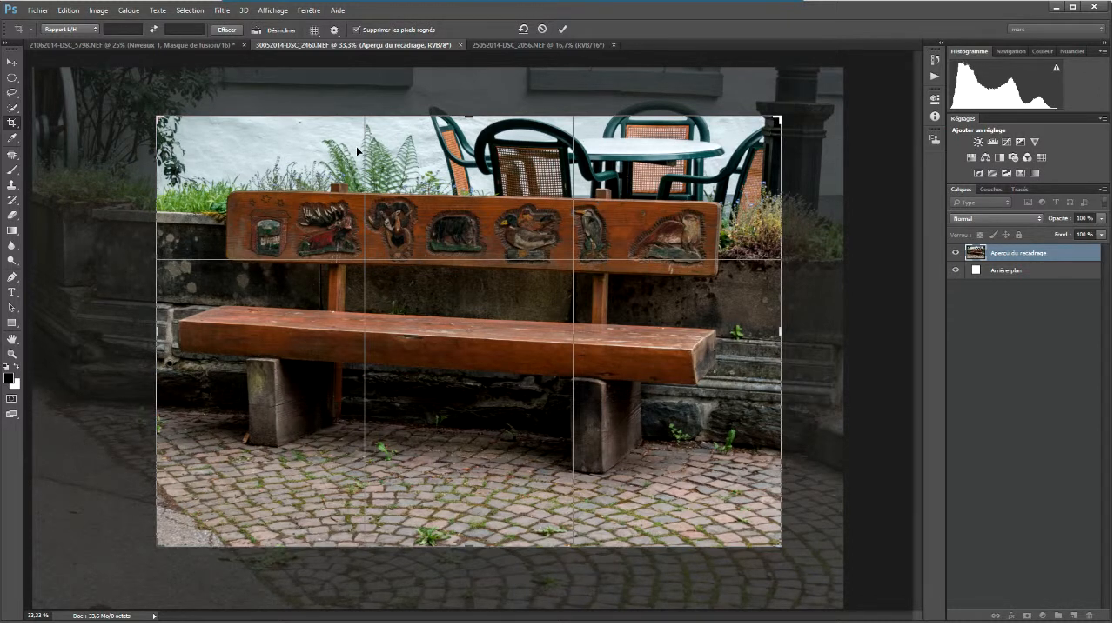
# - Preview the Grille, Nombre d'or and Spirale d'or crop overlays, restore Règle des tiers, and cancel the pending crop
pyautogui.click(314, 30)
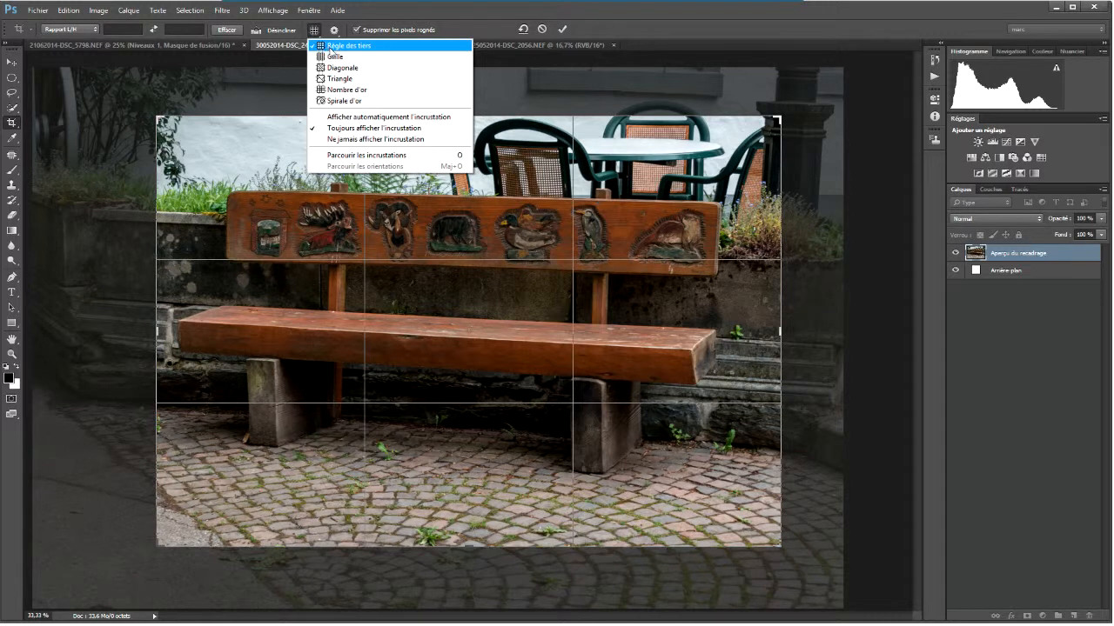
pyautogui.click(334, 56)
pyautogui.click(314, 32)
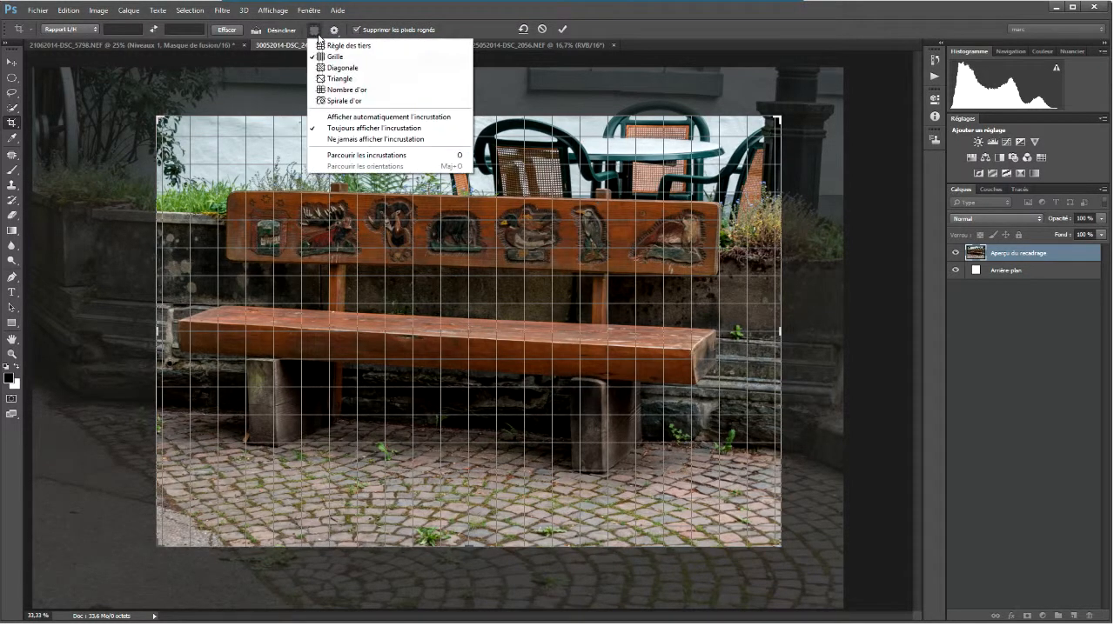
pyautogui.click(332, 89)
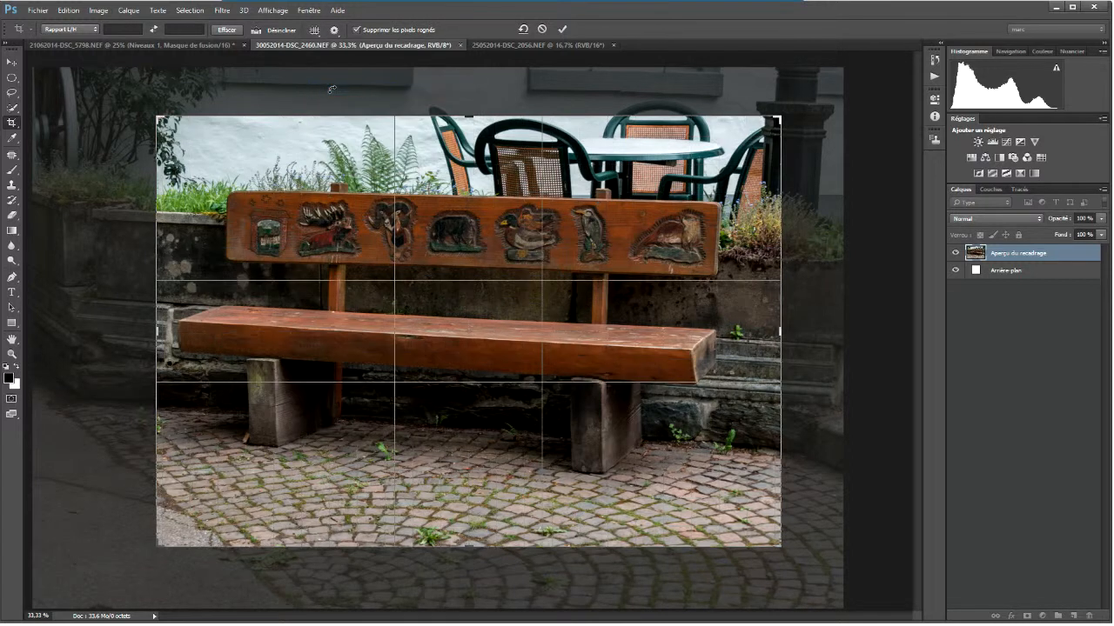
pyautogui.click(314, 31)
pyautogui.click(330, 100)
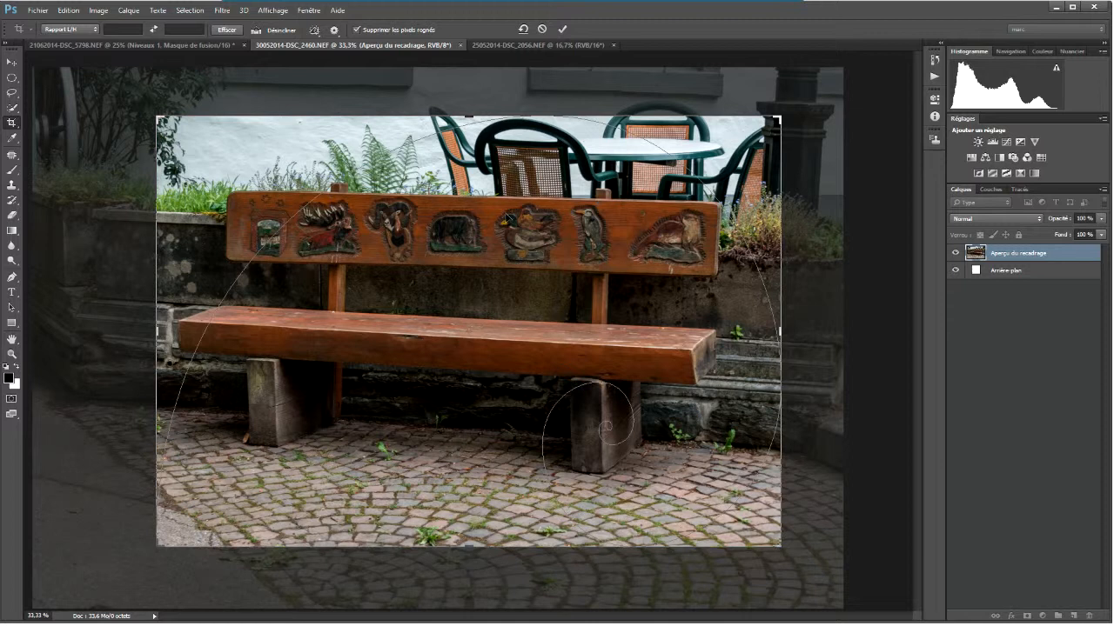
pyautogui.click(315, 32)
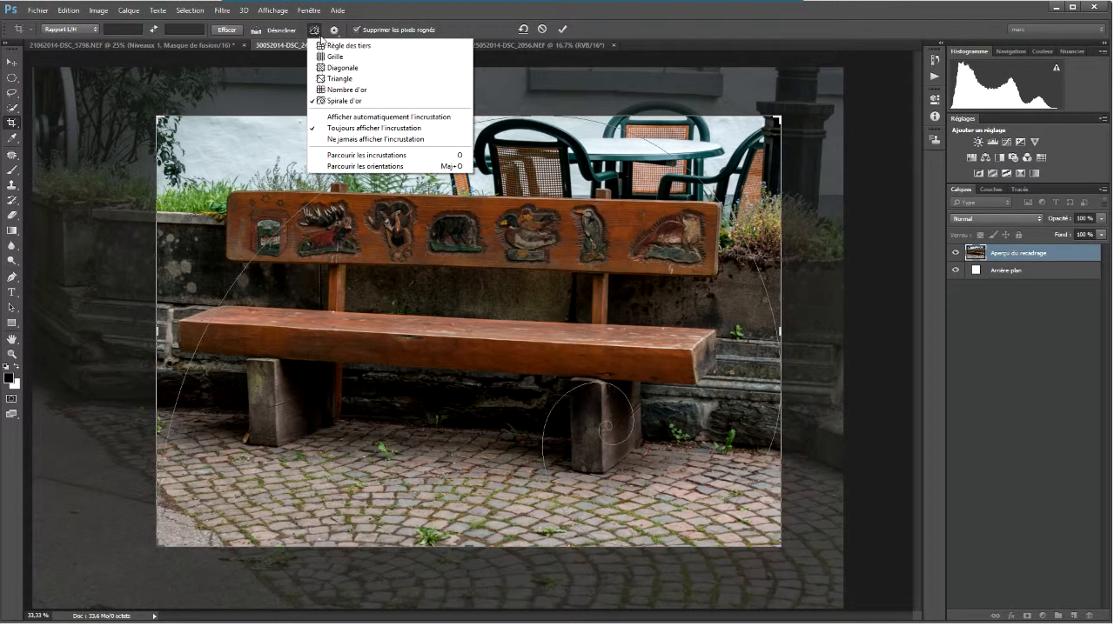
pyautogui.click(326, 46)
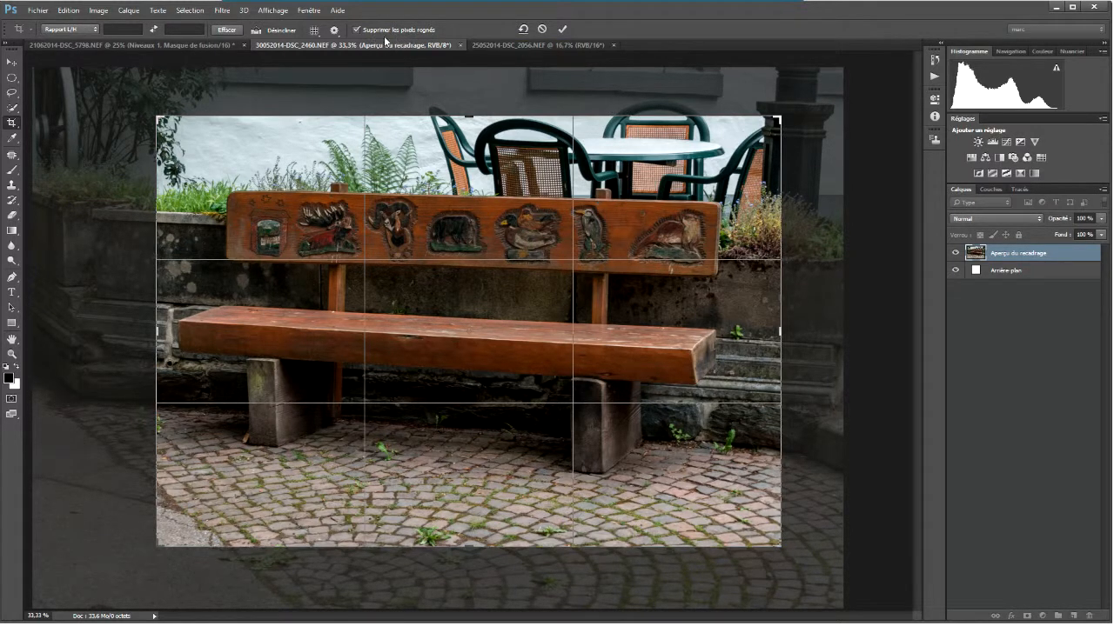
pyautogui.click(541, 32)
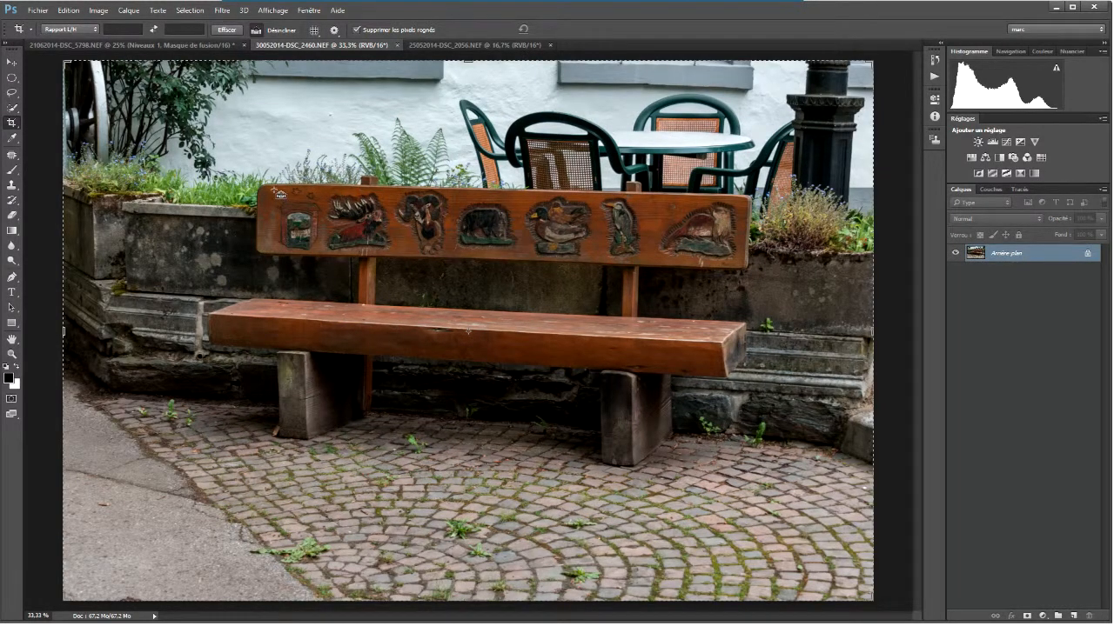
# - Straighten the bench photo along the backrest's upper edge and tighten the crop frame around the bench
pyautogui.moveTo(273, 189); pyautogui.dragTo(746, 200)
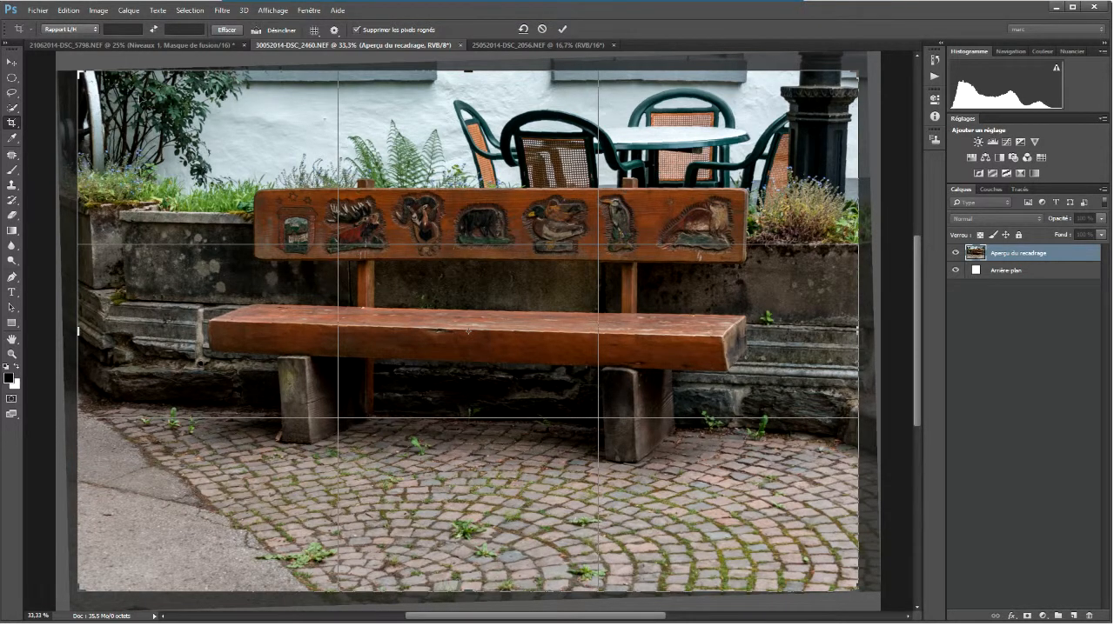
pyautogui.moveTo(79, 74); pyautogui.dragTo(175, 114)
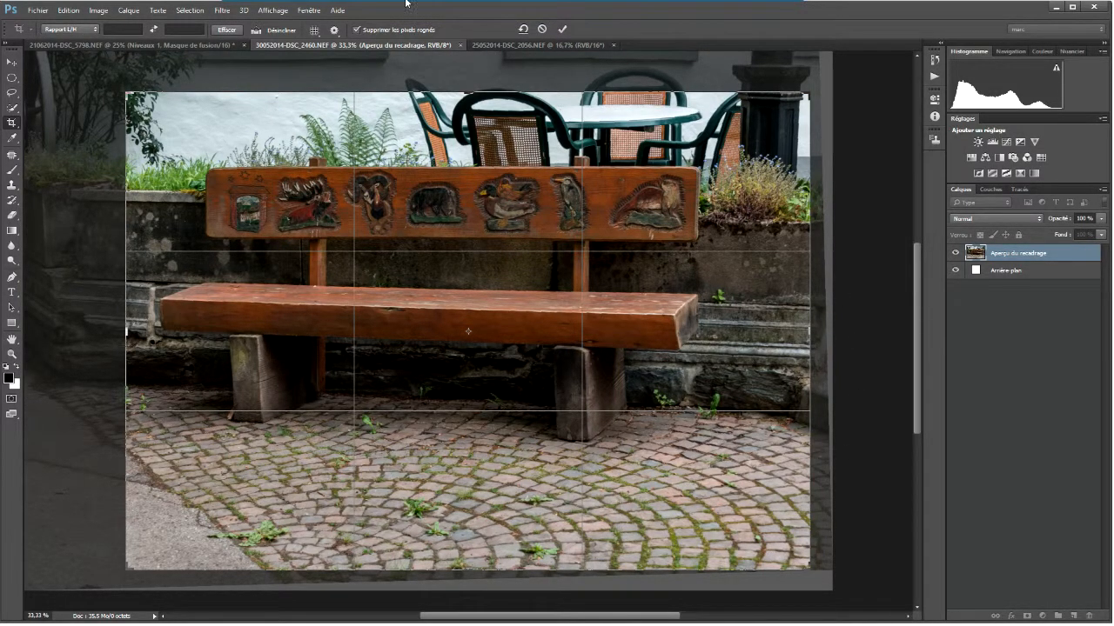
# - Turn off the deletion of cropped pixels and set the crop ratio to 16:9
pyautogui.click(356, 30)
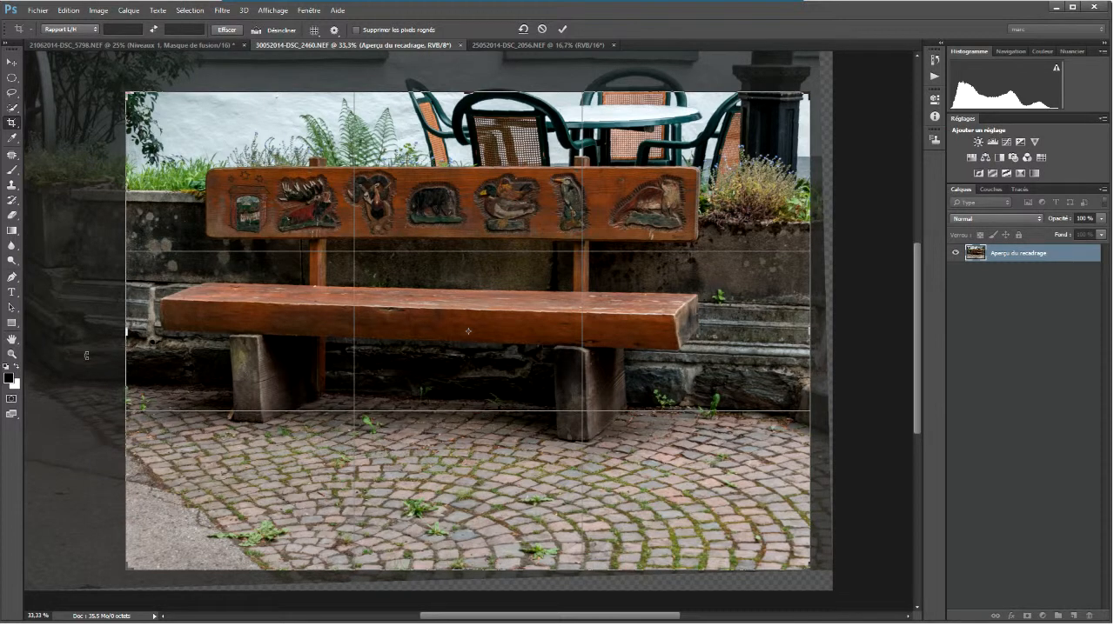
pyautogui.click(97, 31)
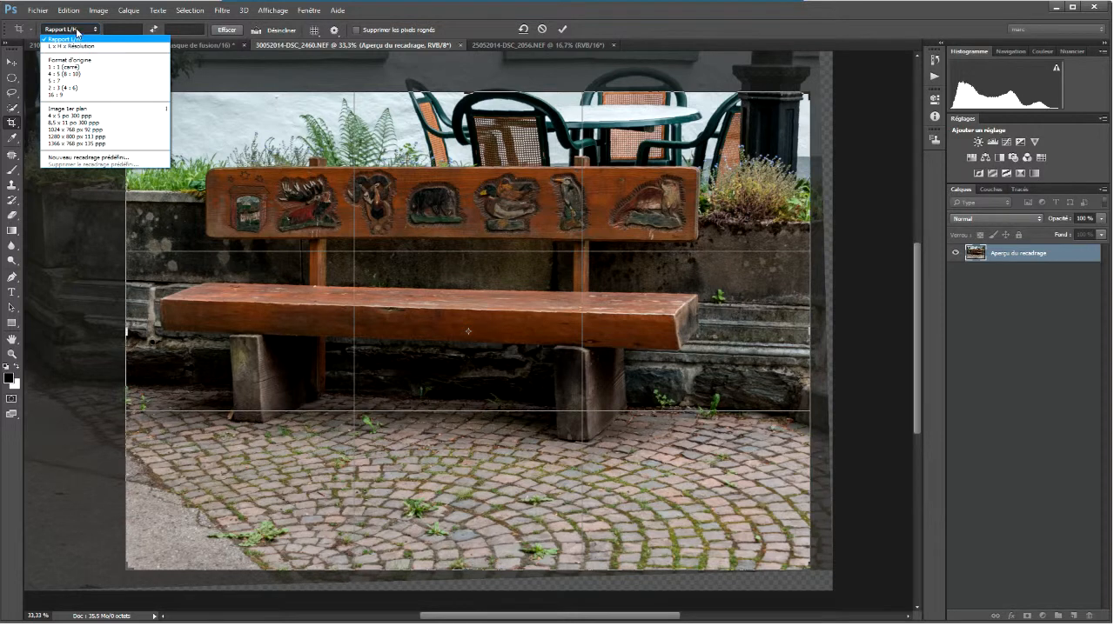
pyautogui.click(67, 95)
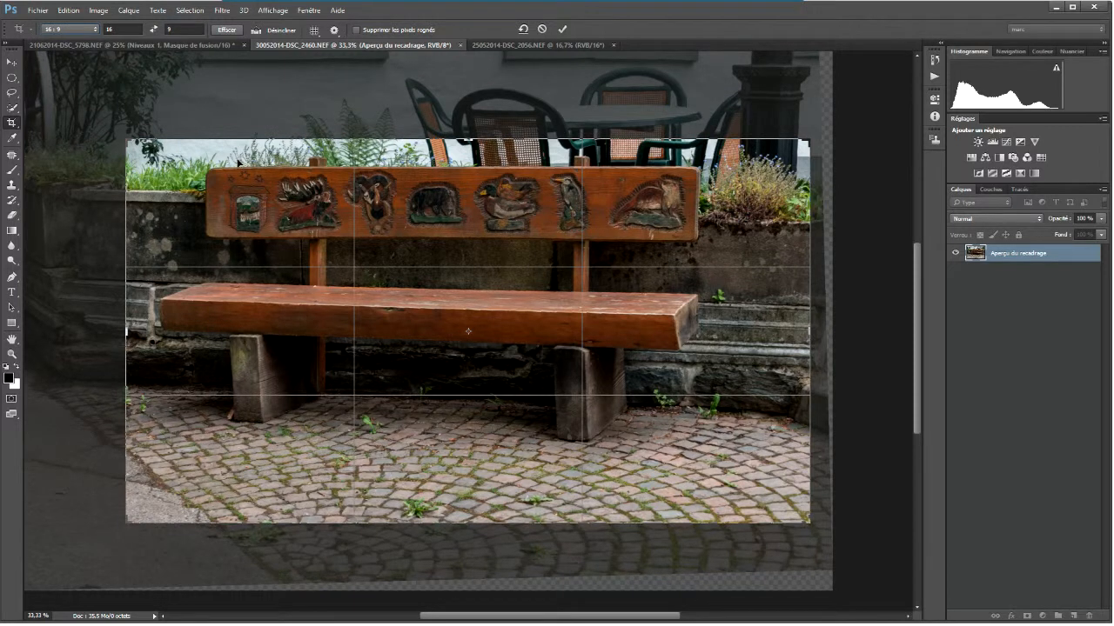
# - Try shifting the bench photo inside the 16:9 frame and rotating it slightly clockwise, and cancel the crop
pyautogui.click(450, 301)
pyautogui.click(468, 335)
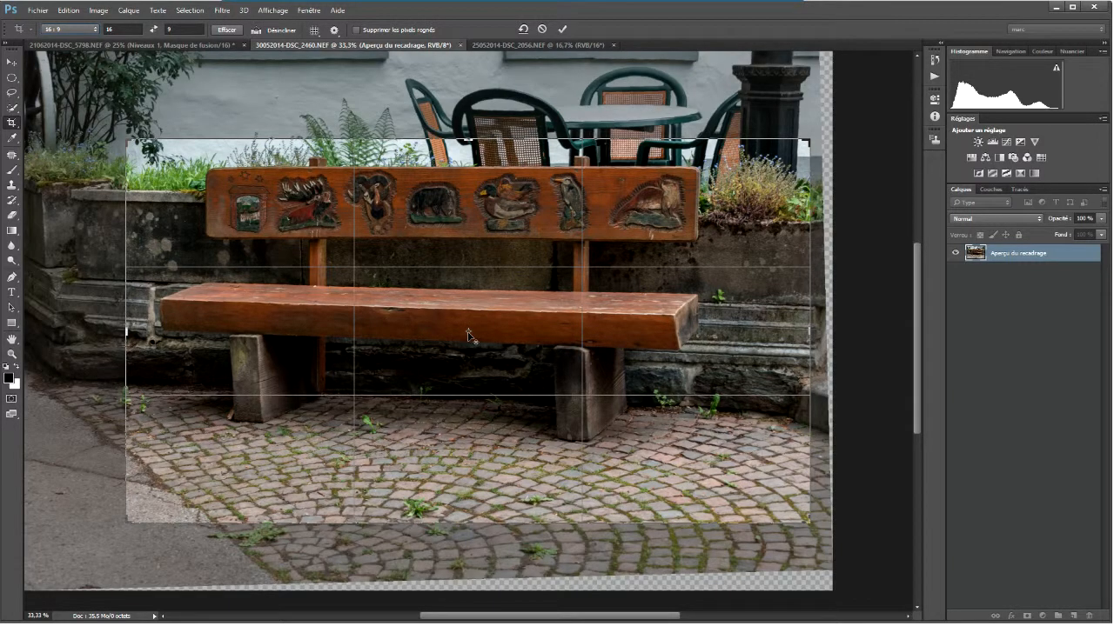
pyautogui.moveTo(468, 332)
pyautogui.mouseDown()
pyautogui.moveTo(502, 309)
pyautogui.moveTo(502, 277)
pyautogui.moveTo(502, 323)
pyautogui.moveTo(502, 301)
pyautogui.moveTo(470, 335)
pyautogui.mouseUp()
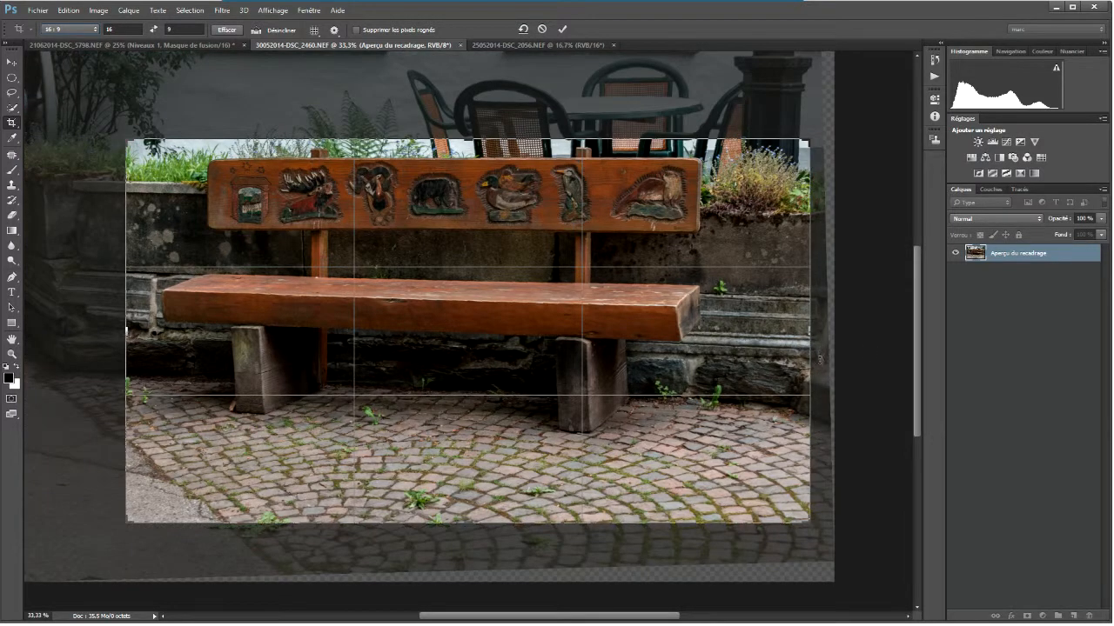
pyautogui.moveTo(858, 338); pyautogui.dragTo(877, 351)
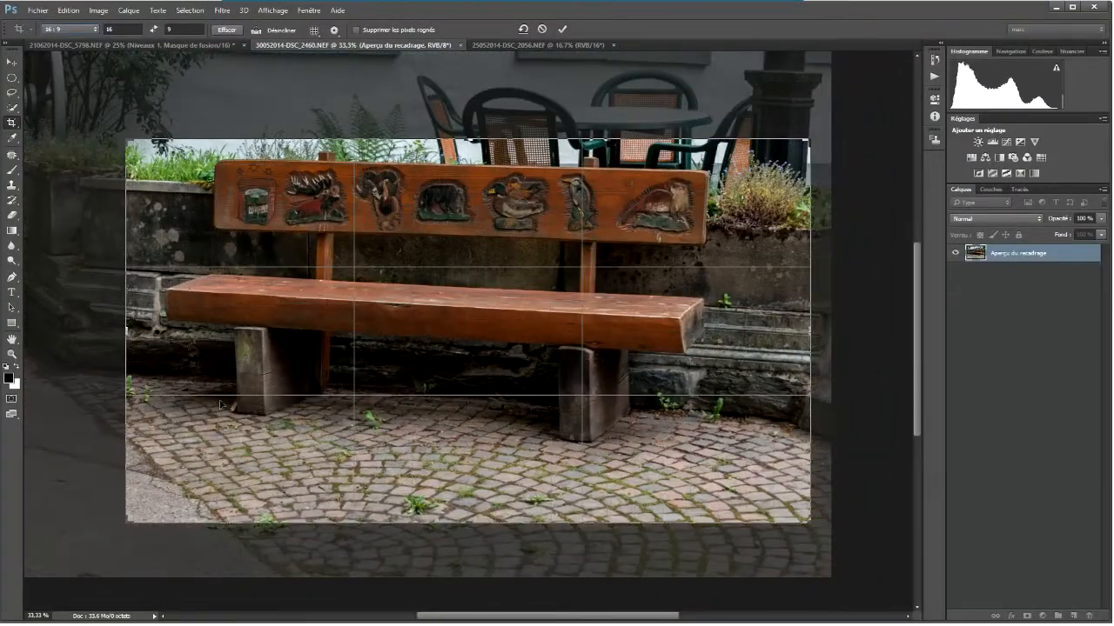
pyautogui.click(541, 30)
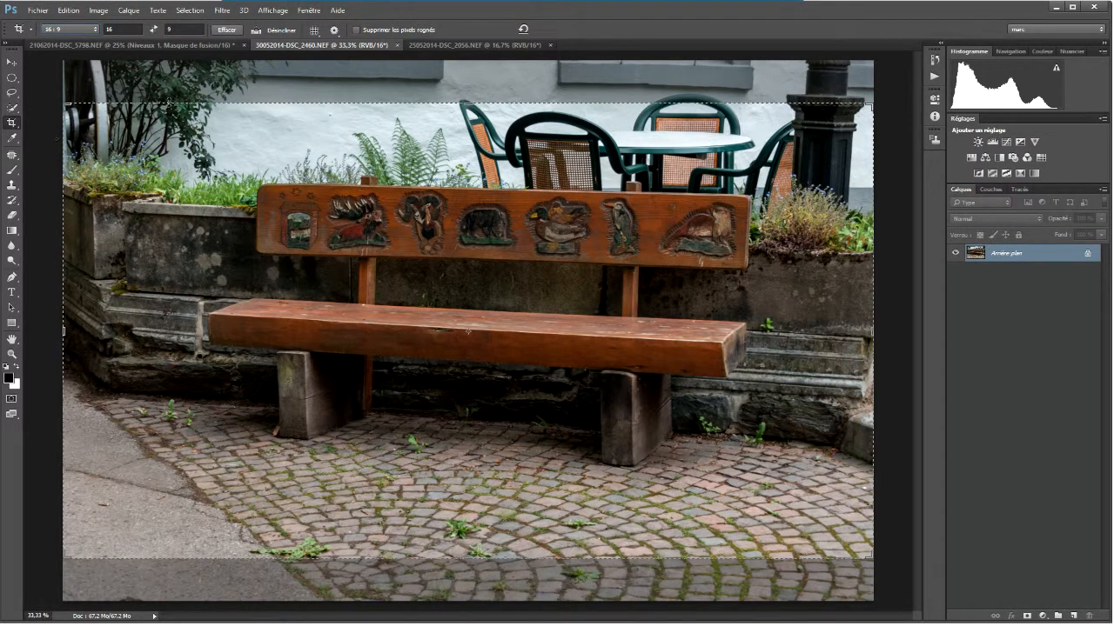
# - Activate the Perspective Crop tool and switch to the painting photo 25052014-DSC_2056.NEF
pyautogui.click(13, 123)
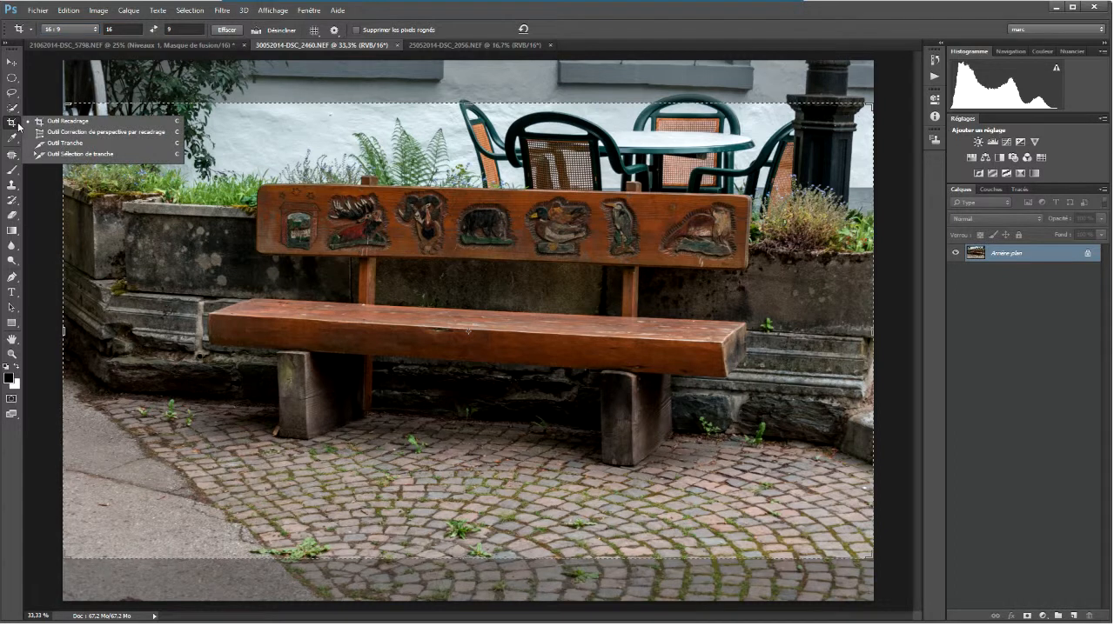
pyautogui.click(69, 133)
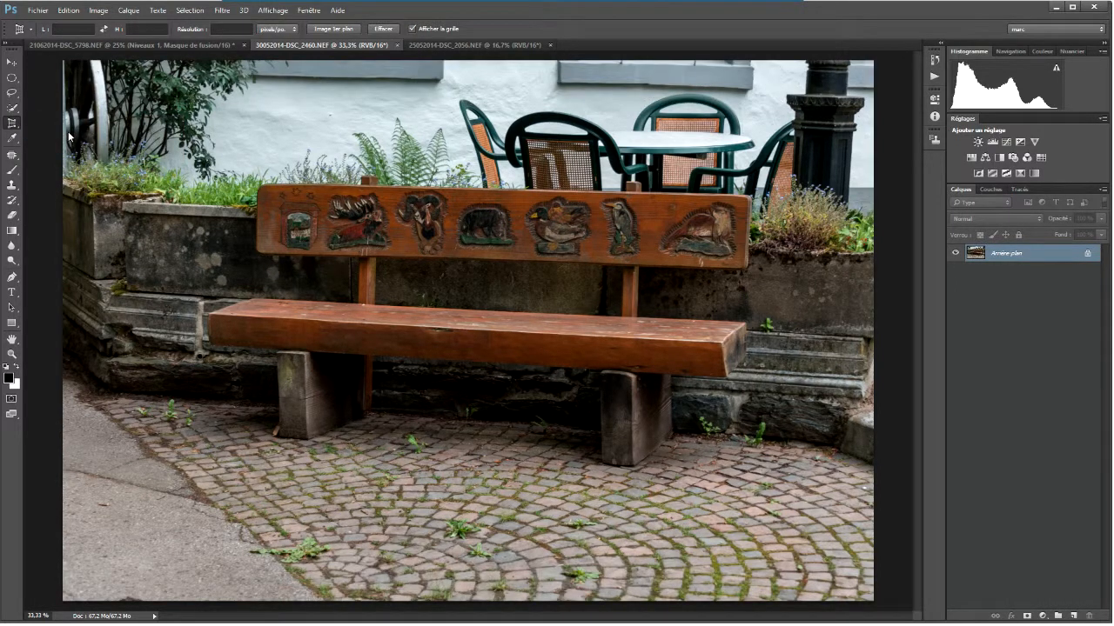
pyautogui.click(441, 44)
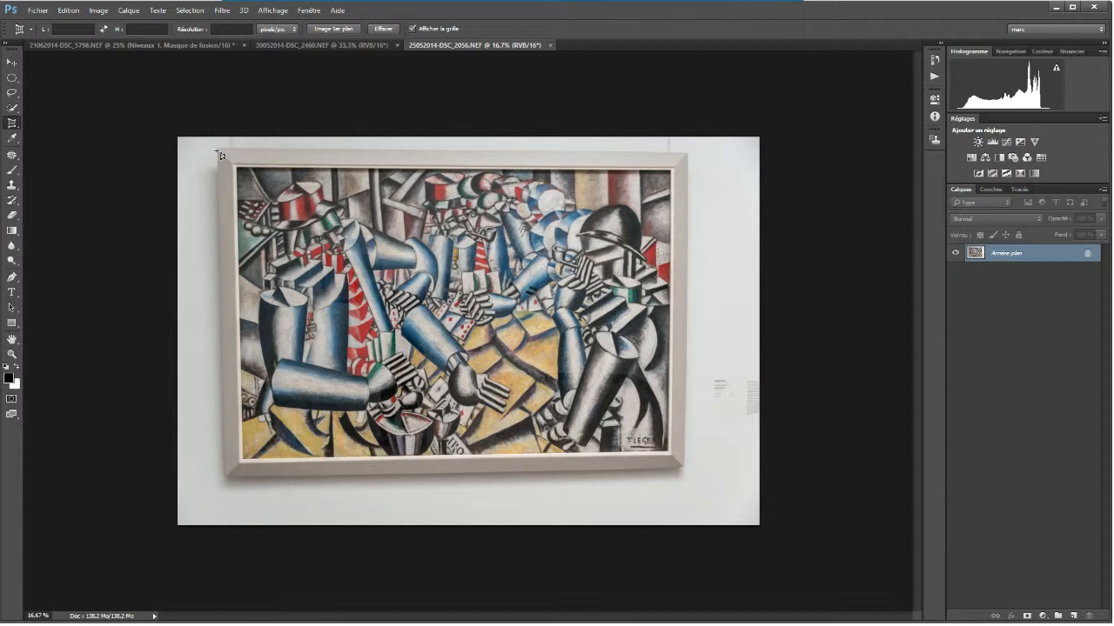
# - Try drawing a rectangular perspective crop frame around the framed painting, and cancel it
pyautogui.moveTo(221, 151)
pyautogui.mouseDown()
pyautogui.moveTo(653, 171)
pyautogui.moveTo(687, 161)
pyautogui.moveTo(686, 472)
pyautogui.mouseUp()
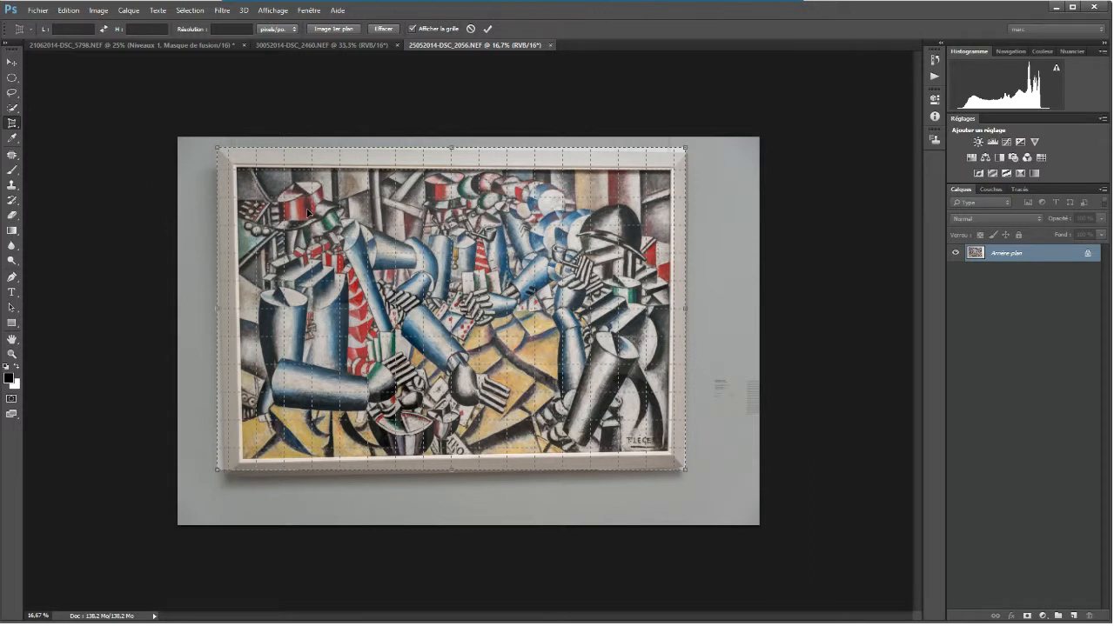
pyautogui.press('Escape')
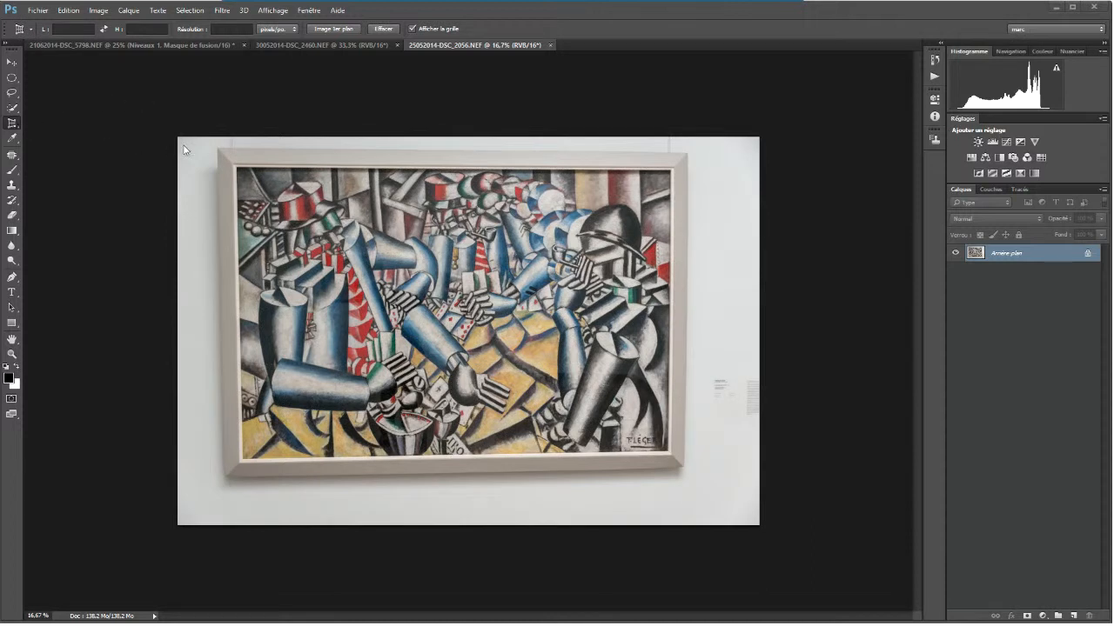
# - Correct the painting's perspective by placing the four Perspective Crop corners on the frame's outer corners and applying the crop
pyautogui.click(12, 124)
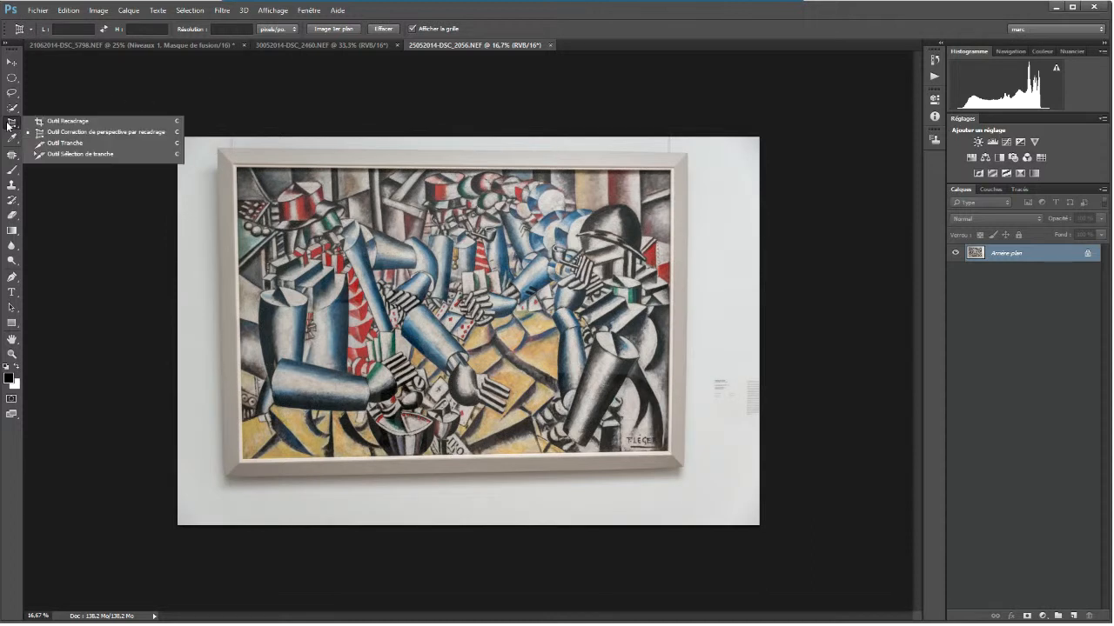
pyautogui.click(78, 132)
pyautogui.click(217, 147)
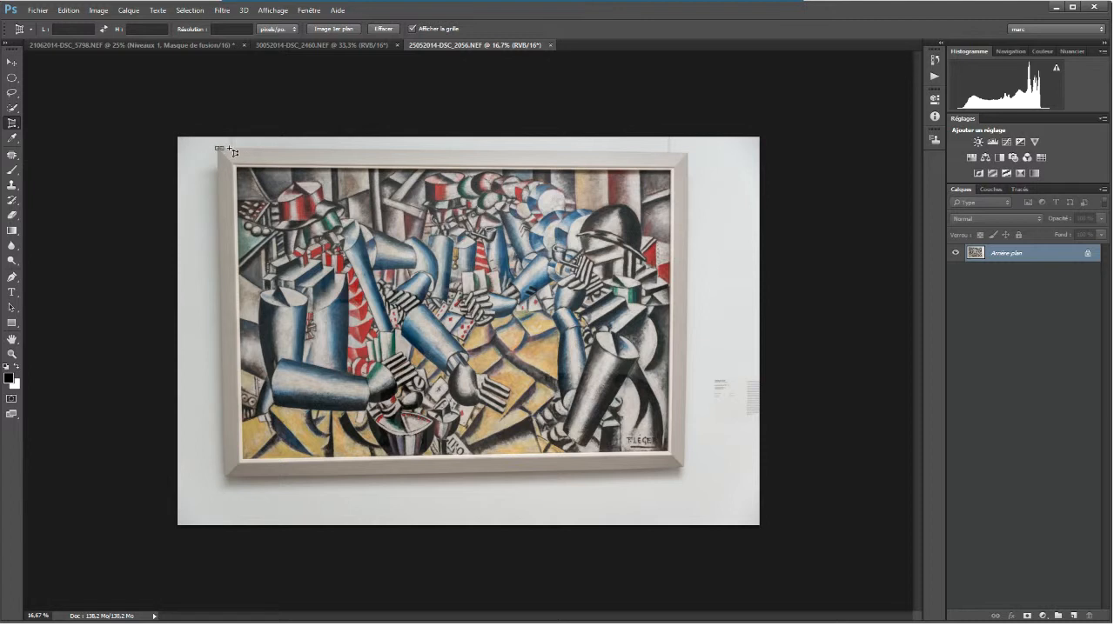
pyautogui.click(688, 152)
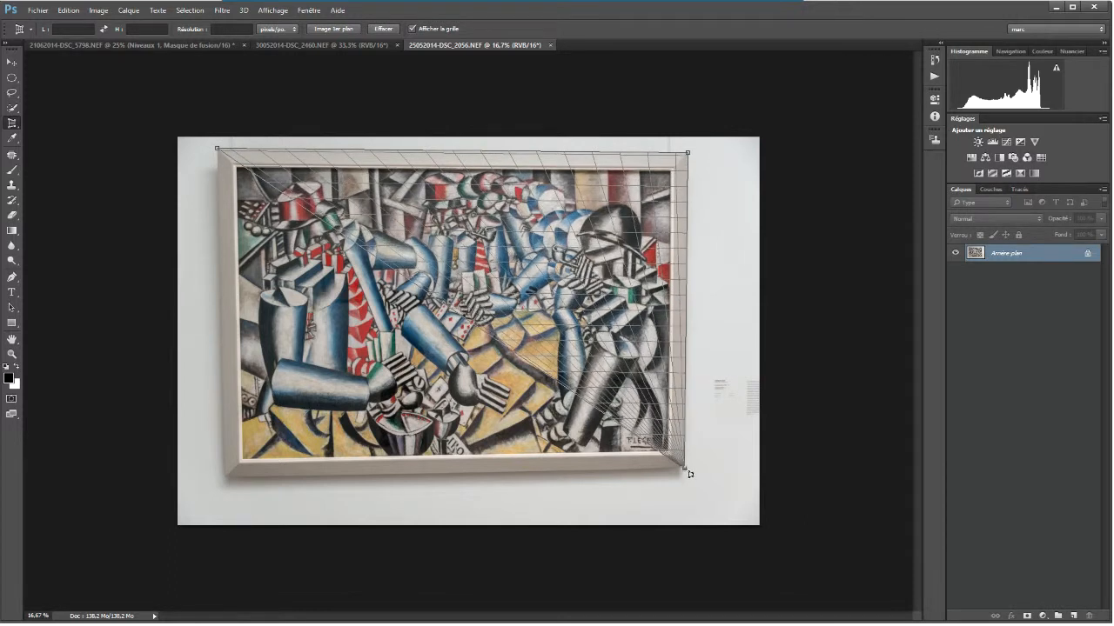
pyautogui.click(684, 469)
pyautogui.click(241, 477)
pyautogui.moveTo(245, 481); pyautogui.dragTo(227, 481)
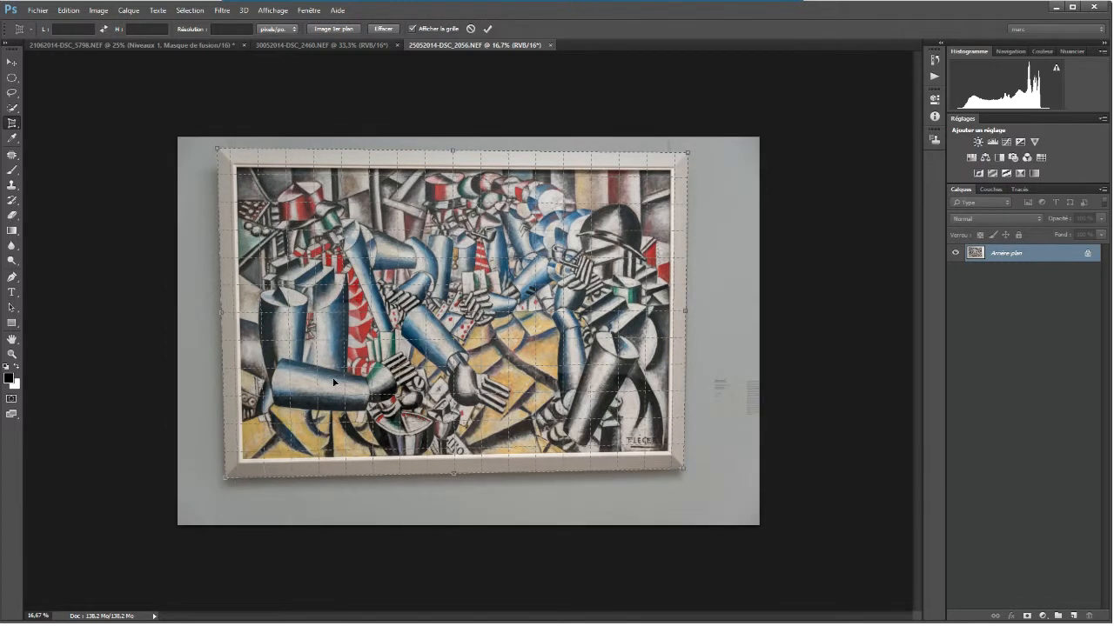
pyautogui.click(488, 28)
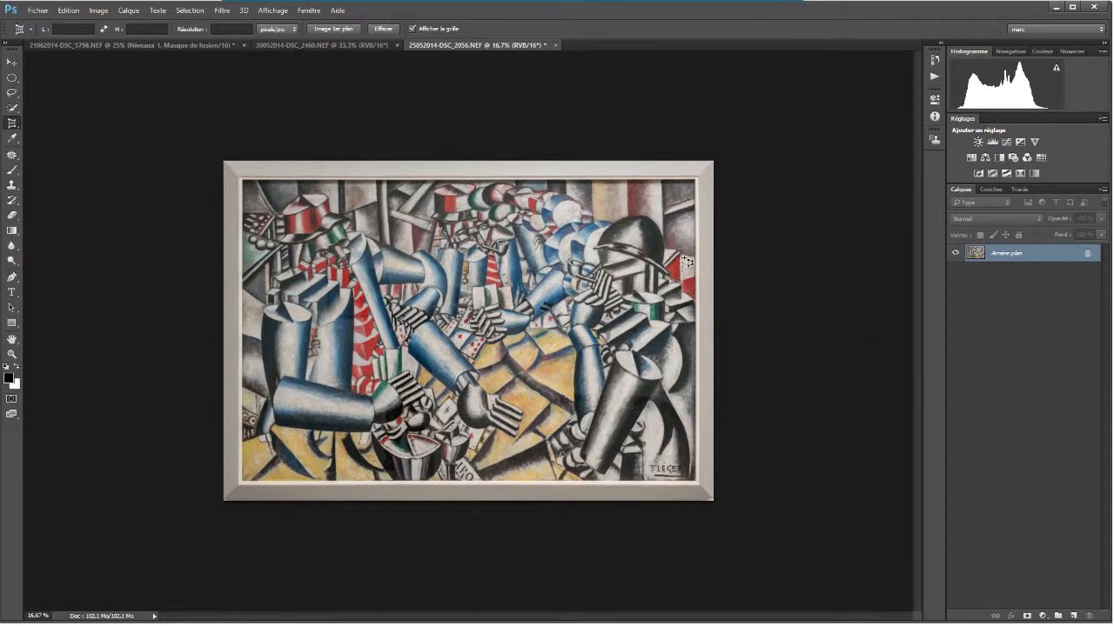
pyautogui.rightClick(20, 129)
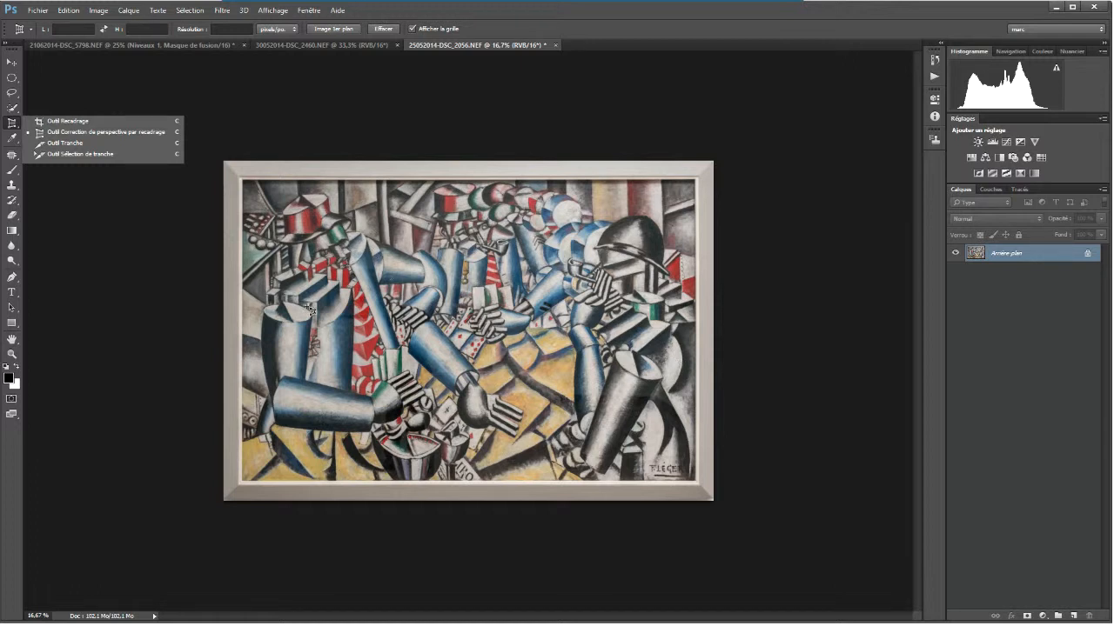
pyautogui.click(46, 11)
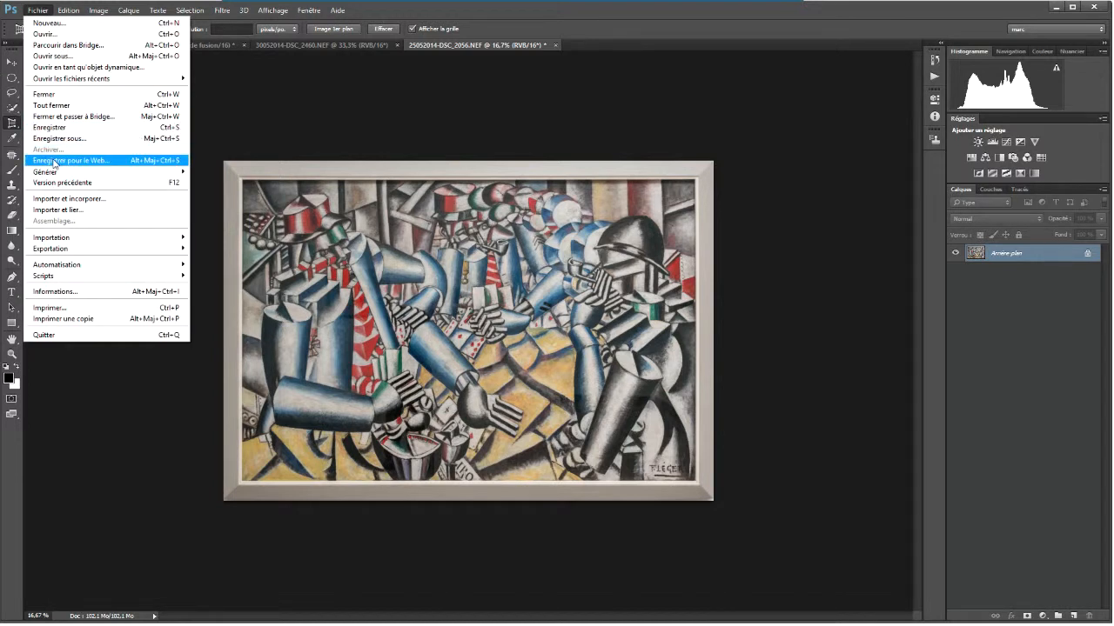
pyautogui.click(534, 34)
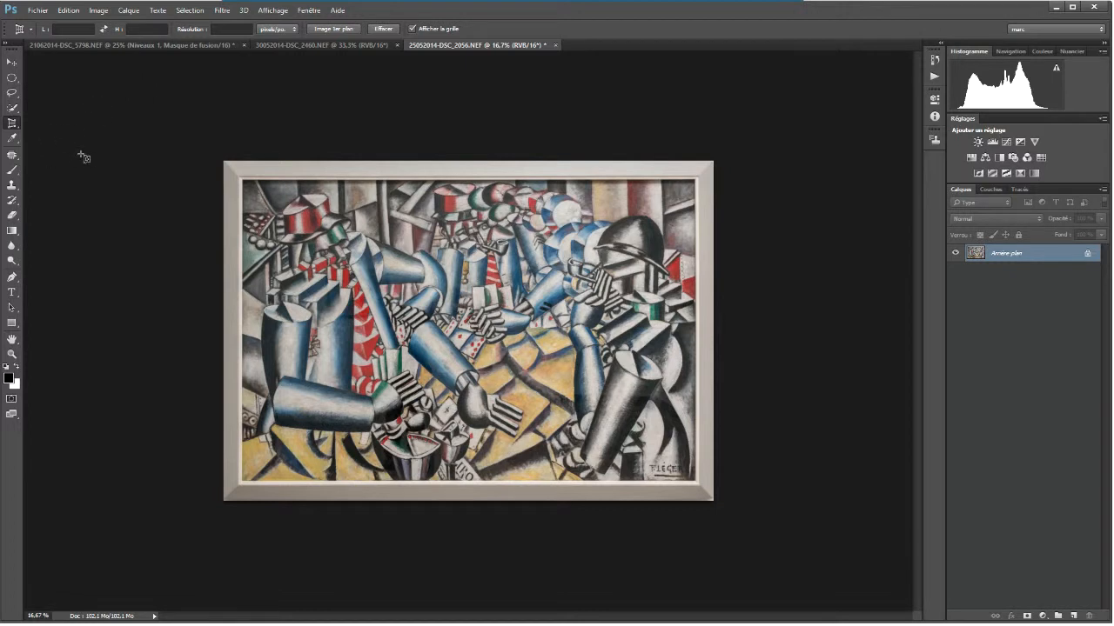
pyautogui.click(15, 124)
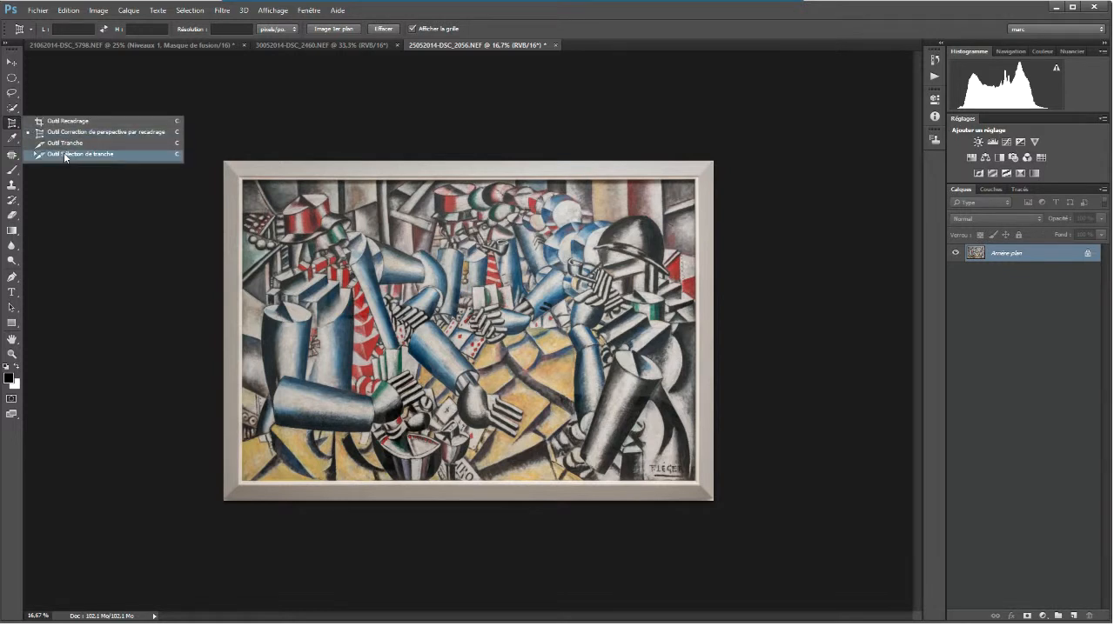